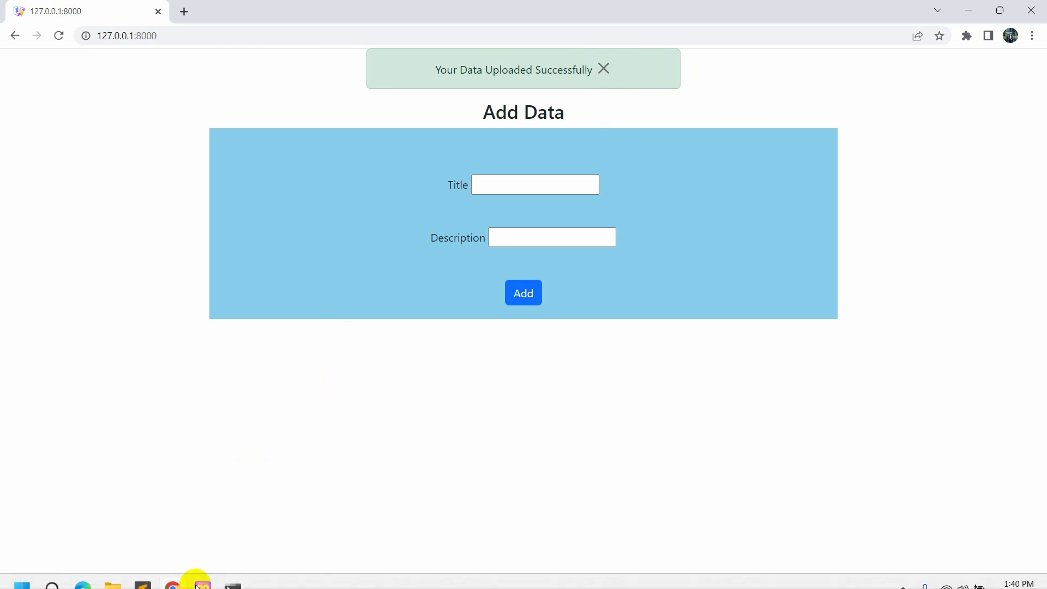
In Sublime Text, delete '-bs' from the close button's data-bs-dismiss attribute
{"action": "left_click", "coordinate": [146, 575]}
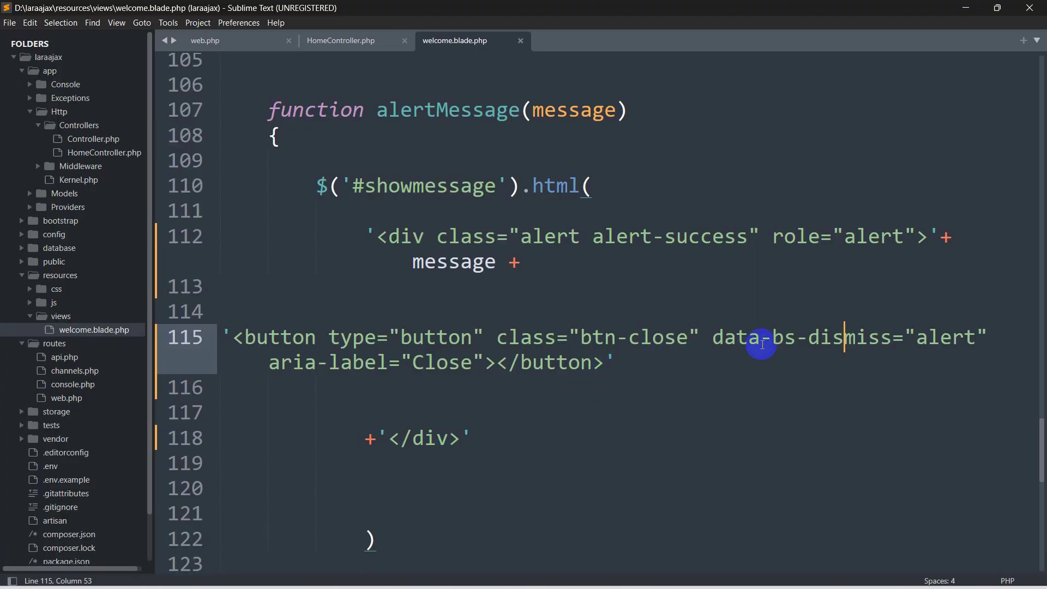
{"action": "left_click_drag", "start_coordinate": [761, 338], "coordinate": [808, 338]}
{"action": "left_click", "coordinate": [818, 339]}
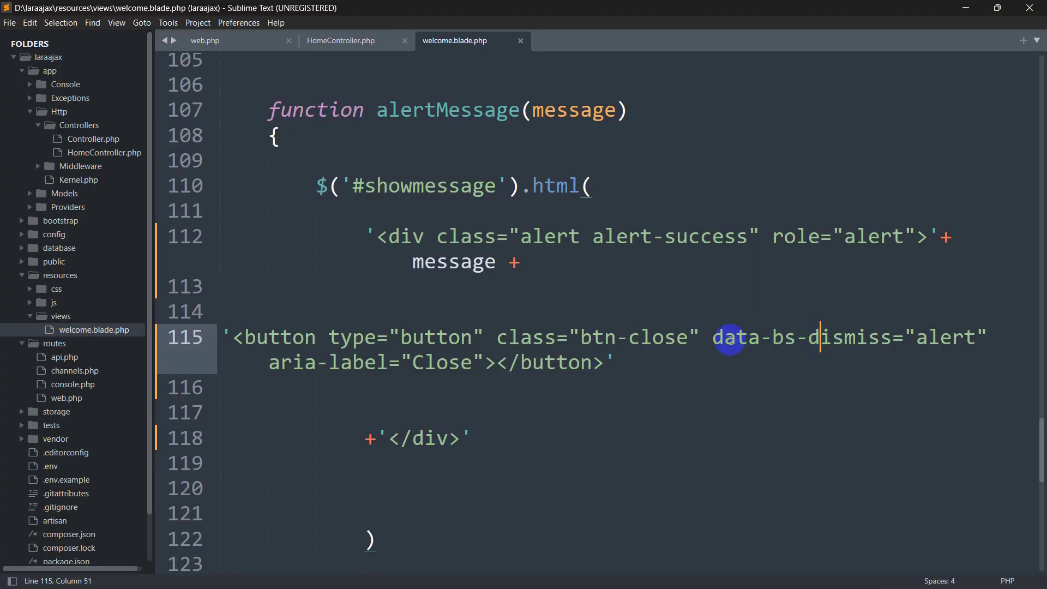
{"action": "left_click_drag", "start_coordinate": [713, 337], "coordinate": [874, 338]}
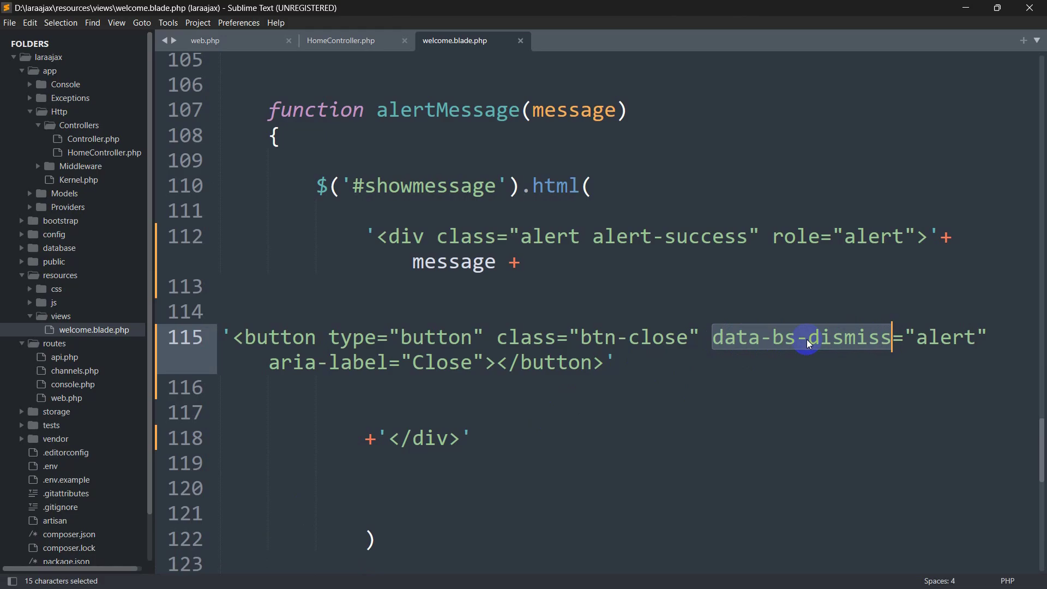
{"action": "left_click", "coordinate": [796, 338]}
{"action": "key", "text": "BackSpace"}
{"action": "key", "text": "BackSpace"}
{"action": "key", "text": "BackSpace"}
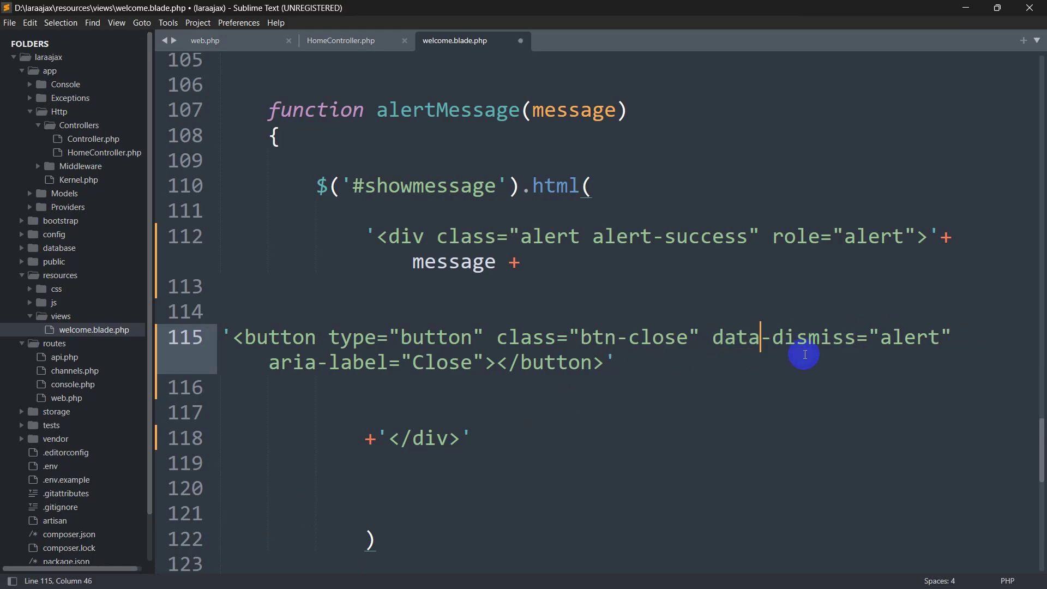
Undo the deletion to restore data-bs-dismiss and save welcome.blade.php
{"action": "left_click_drag", "start_coordinate": [763, 338], "coordinate": [774, 338]}
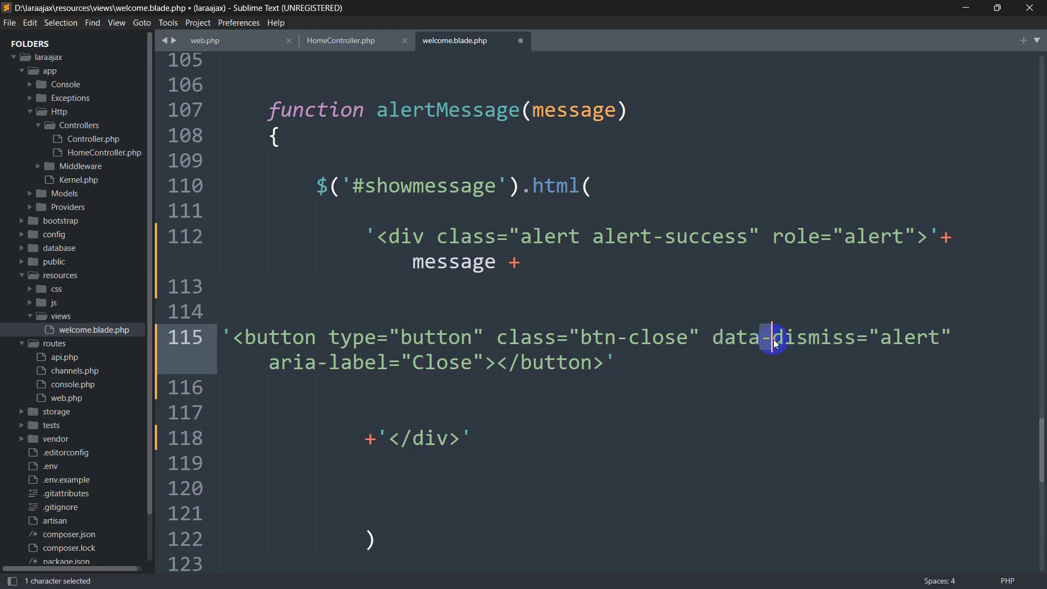
{"action": "left_click_drag", "start_coordinate": [856, 339], "coordinate": [714, 339]}
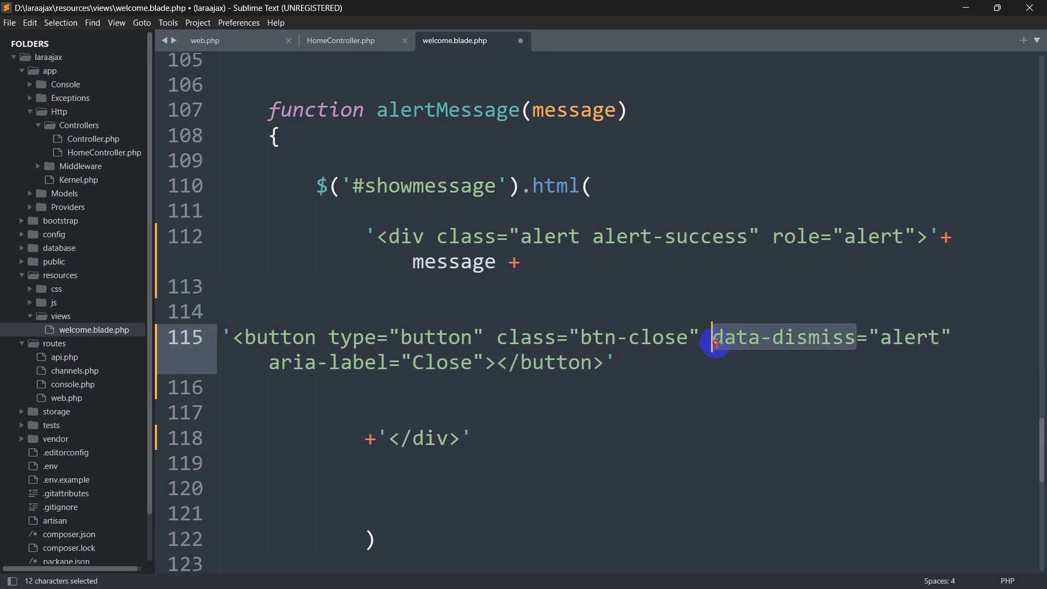
{"action": "left_click", "coordinate": [766, 340]}
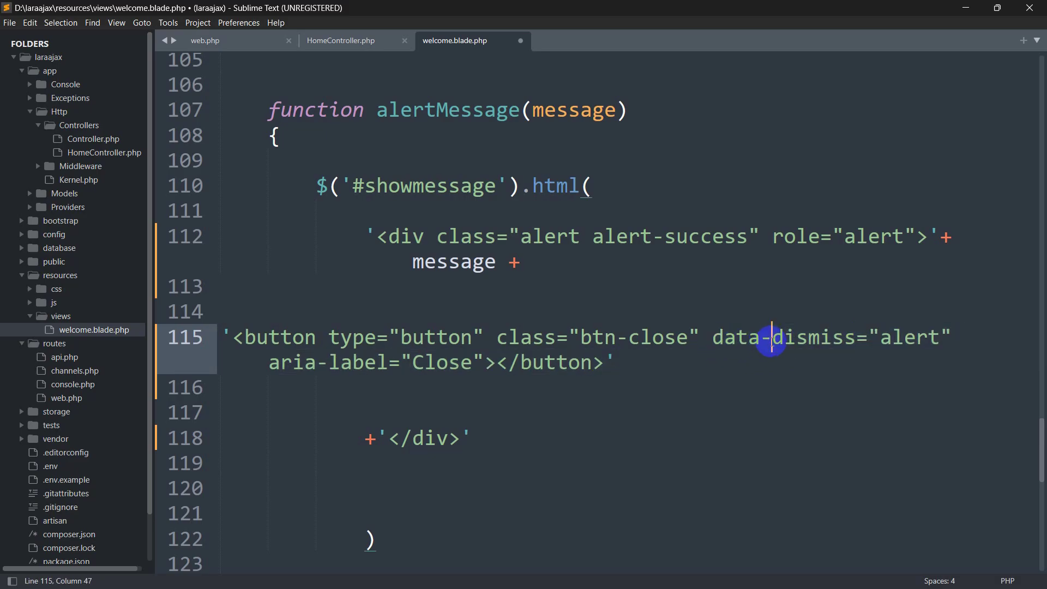
{"action": "key", "text": "ctrl+z"}
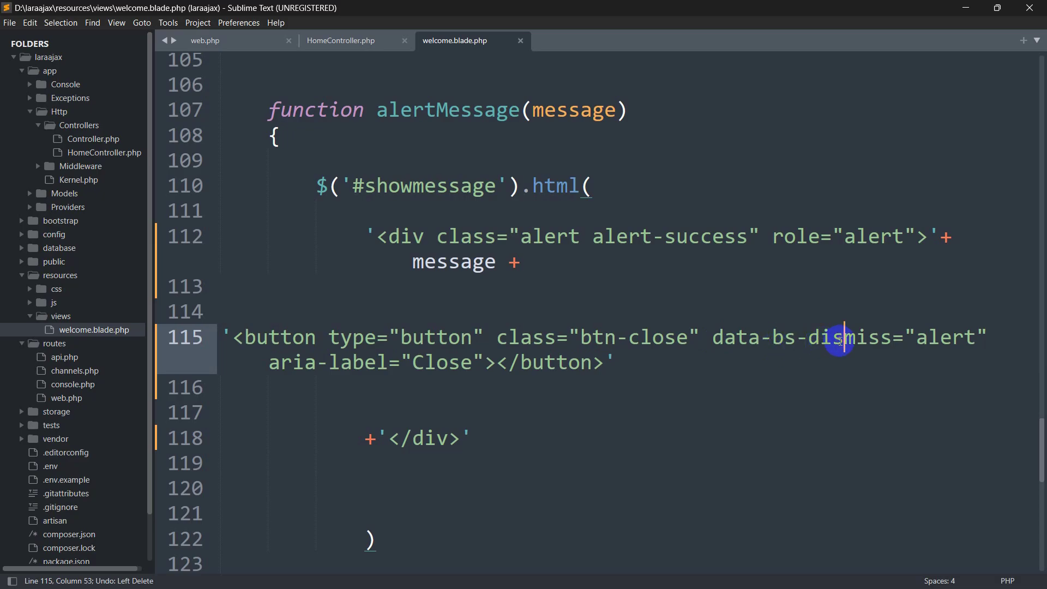
{"action": "key", "text": "ctrl+s"}
{"action": "left_click", "coordinate": [712, 342]}
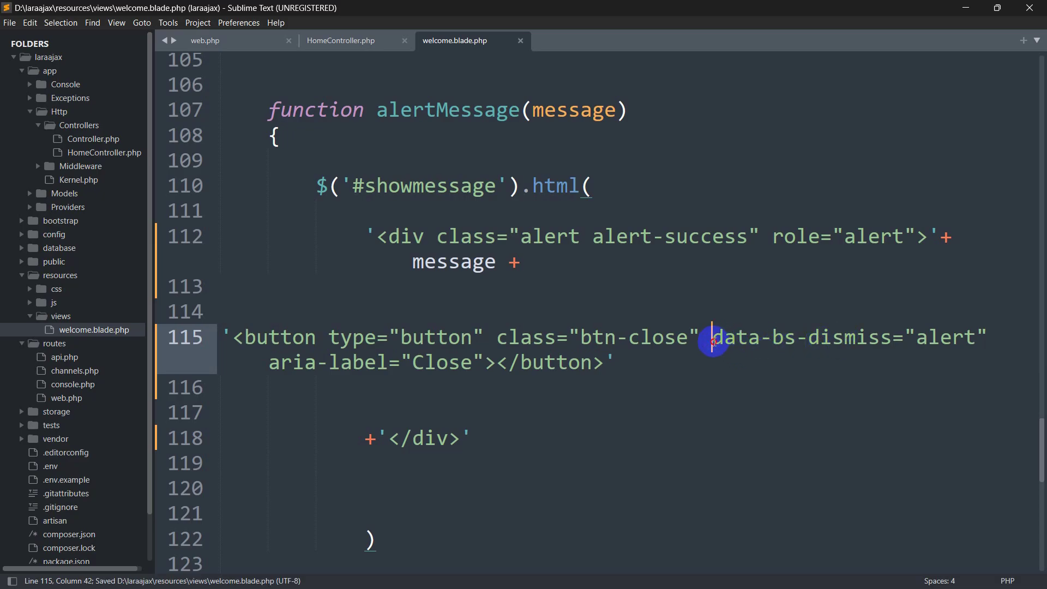
{"action": "left_click_drag", "start_coordinate": [713, 342], "coordinate": [892, 342]}
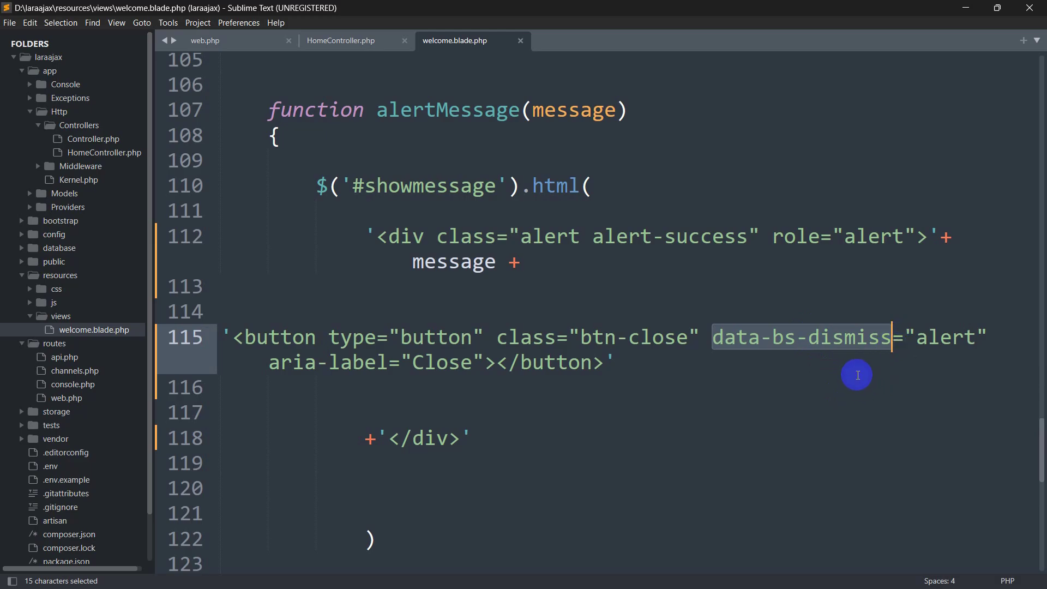
{"action": "scroll", "coordinate": [892, 352], "scroll_direction": "up", "scroll_amount": 1}
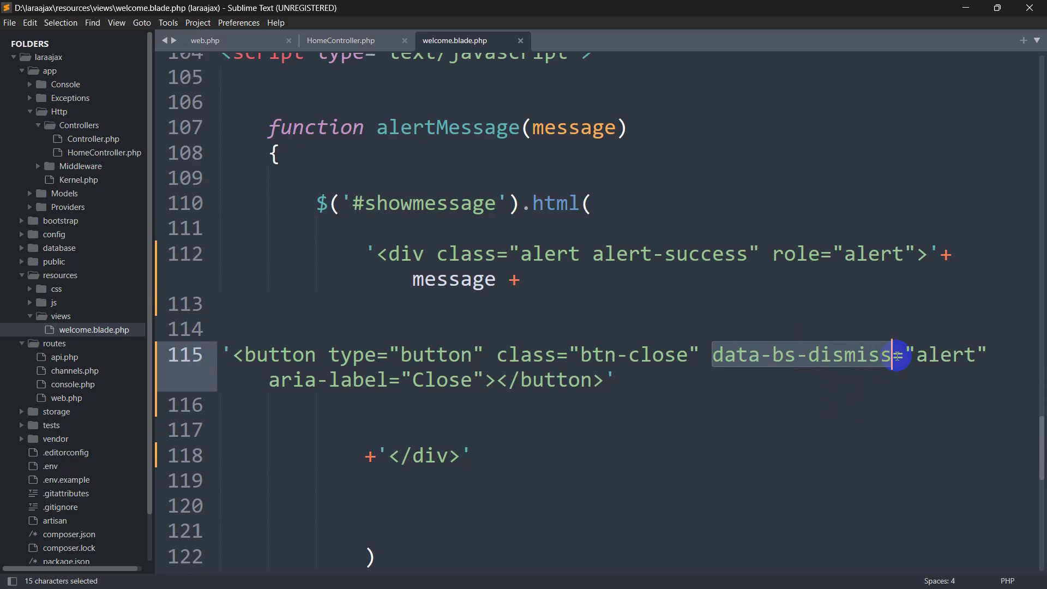
{"action": "scroll", "coordinate": [895, 355], "scroll_direction": "up", "scroll_amount": 5}
{"action": "scroll", "coordinate": [895, 356], "scroll_direction": "up", "scroll_amount": 6}
{"action": "scroll", "coordinate": [898, 353], "scroll_direction": "up", "scroll_amount": 9}
{"action": "scroll", "coordinate": [897, 352], "scroll_direction": "up", "scroll_amount": 10}
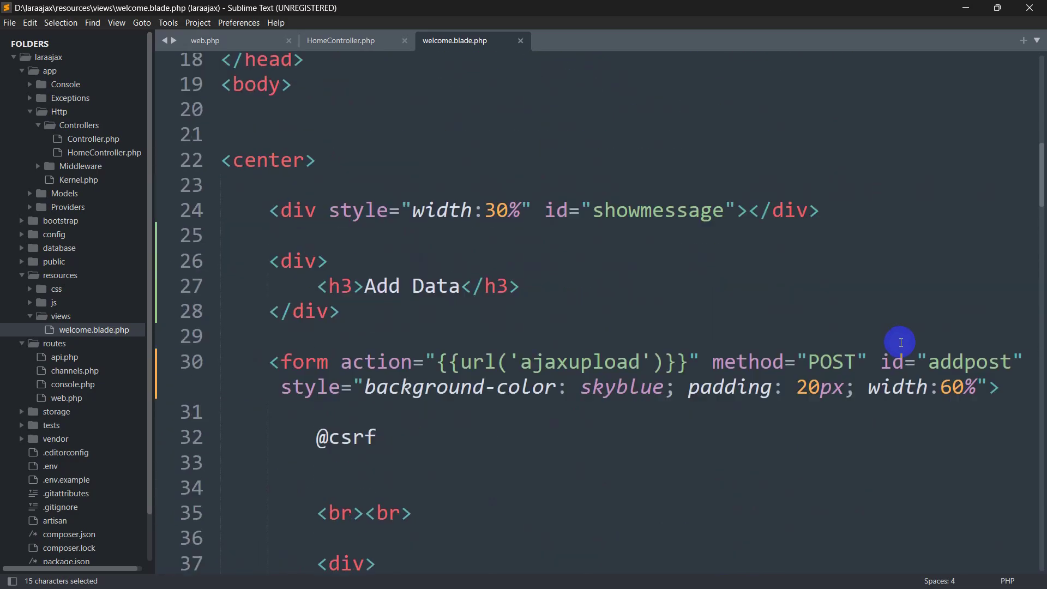
{"action": "scroll", "coordinate": [900, 344], "scroll_direction": "up", "scroll_amount": 7}
{"action": "scroll", "coordinate": [903, 335], "scroll_direction": "up", "scroll_amount": 1}
{"action": "scroll", "coordinate": [903, 327], "scroll_direction": "down", "scroll_amount": 1}
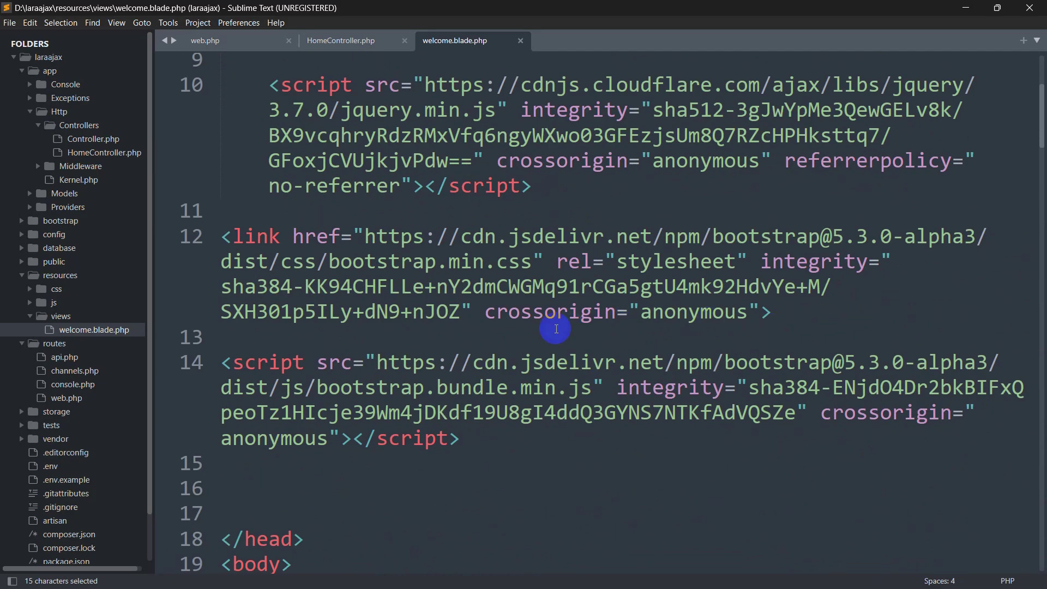
Highlight the Bootstrap CSS and JS CDN lines 12–14 in the head, then deselect them
{"action": "left_click_drag", "start_coordinate": [503, 440], "coordinate": [221, 236]}
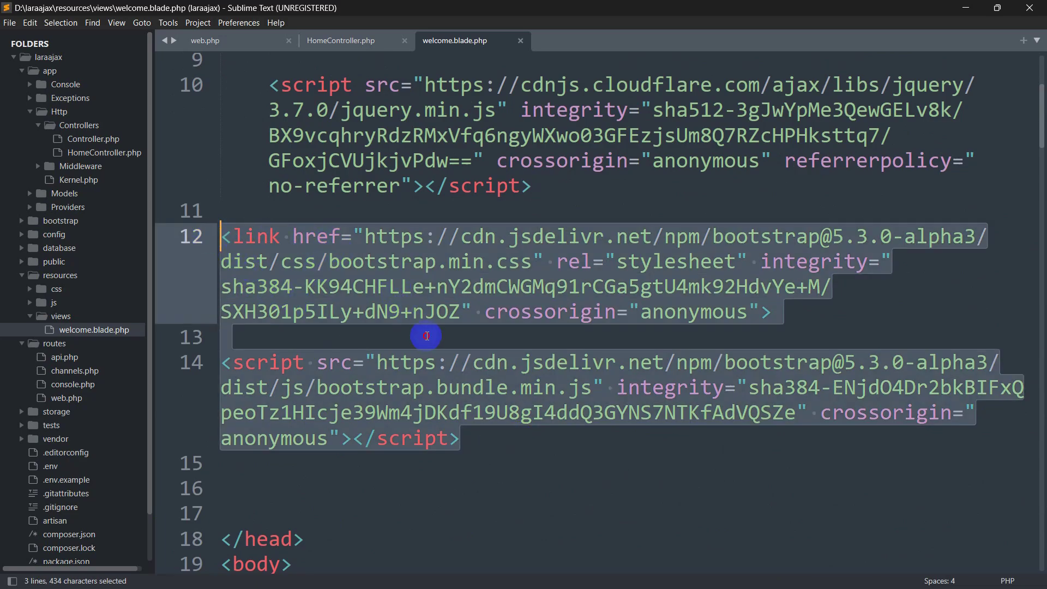
{"action": "left_click", "coordinate": [409, 332]}
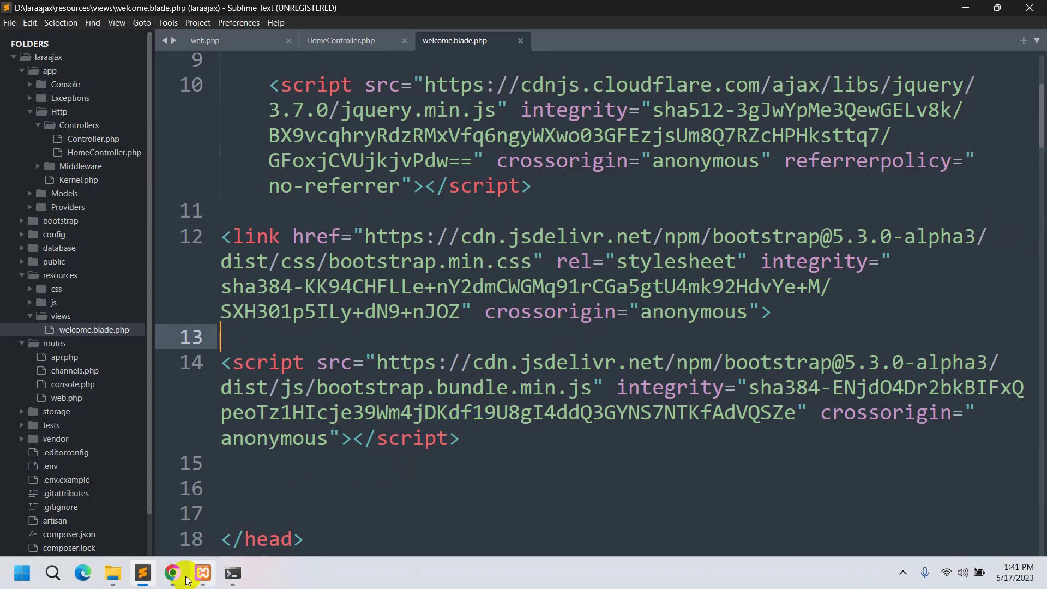
Load getbootstrap.com in a new Chrome tab and highlight its Include via CDN JS address
{"action": "left_click", "coordinate": [172, 573]}
{"action": "left_click", "coordinate": [183, 13]}
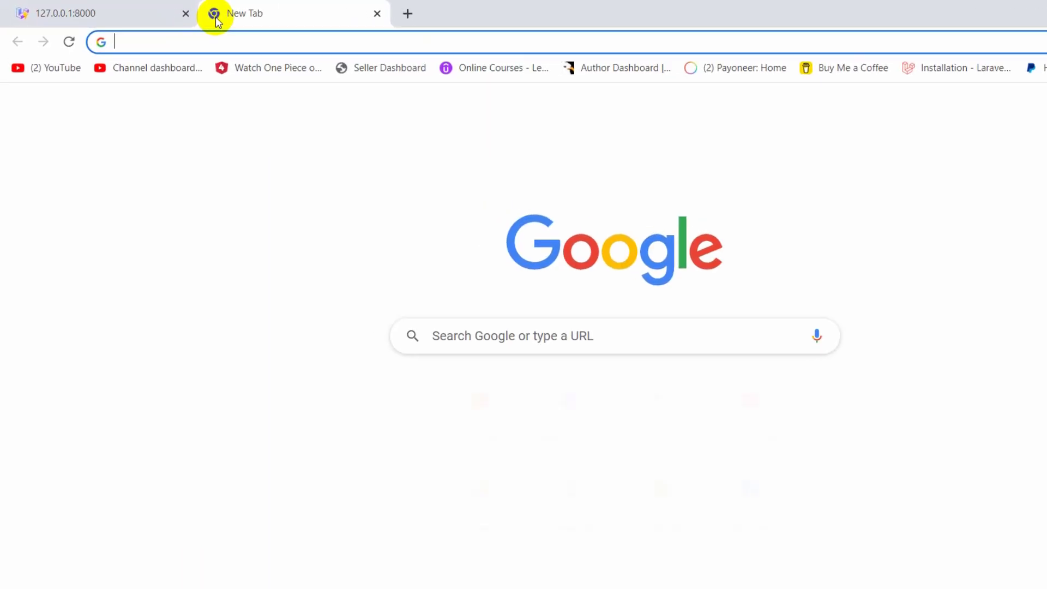
{"action": "type", "text": "get"}
{"action": "key", "text": "Return"}
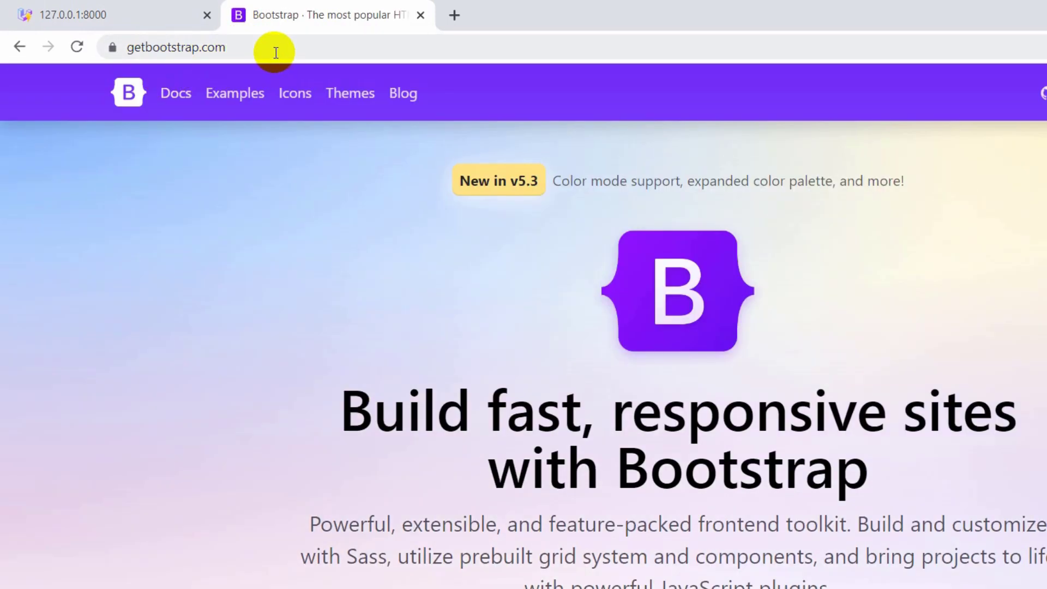
{"action": "scroll", "coordinate": [974, 195], "scroll_direction": "down", "scroll_amount": 10}
{"action": "scroll", "coordinate": [900, 246], "scroll_direction": "down", "scroll_amount": 5}
{"action": "scroll", "coordinate": [870, 276], "scroll_direction": "down", "scroll_amount": 2}
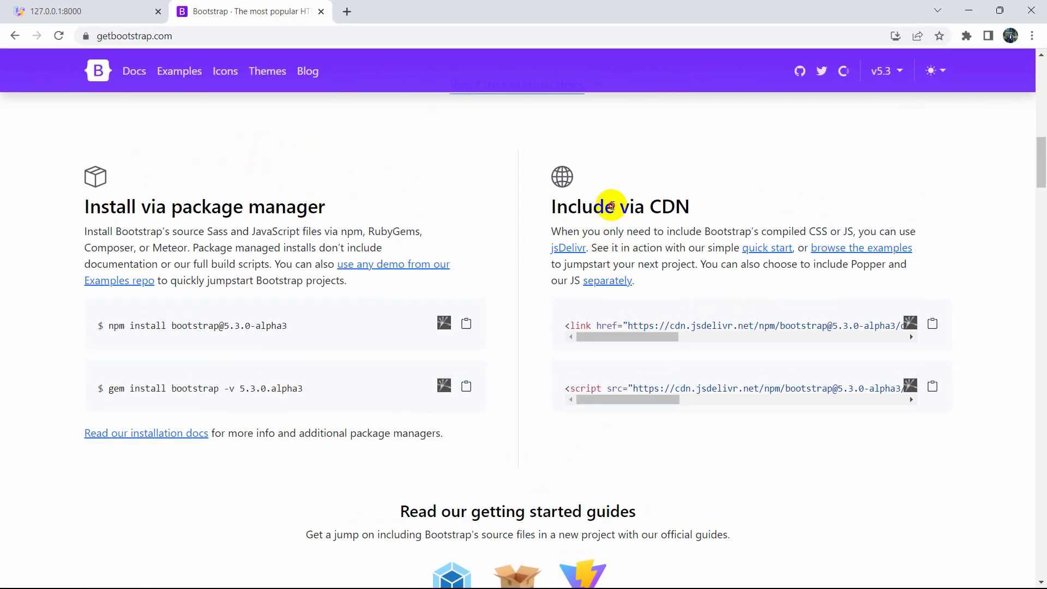
{"action": "left_click_drag", "start_coordinate": [619, 207], "coordinate": [740, 200]}
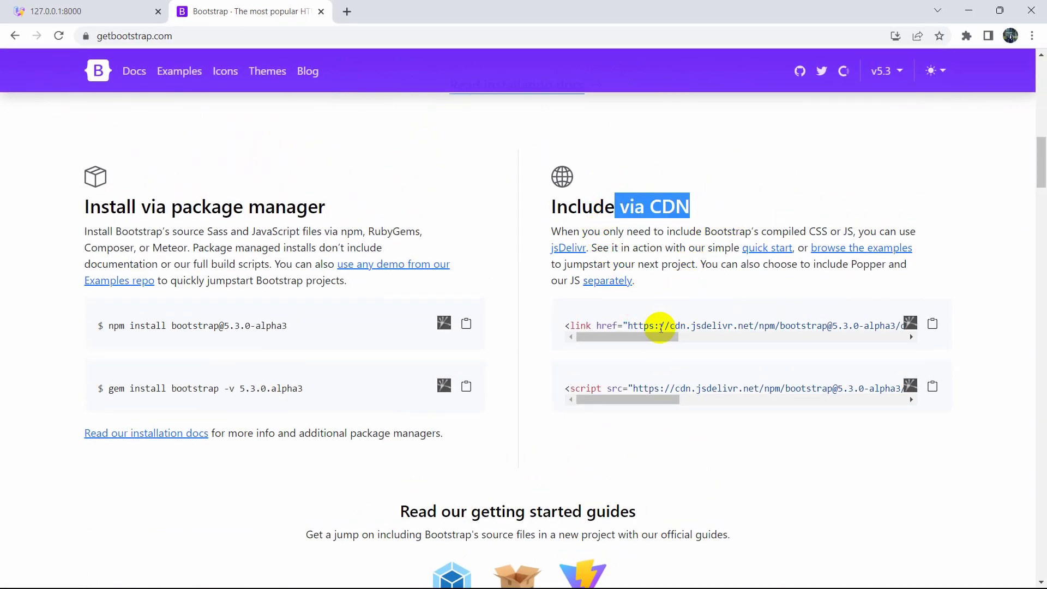
{"action": "left_click_drag", "start_coordinate": [673, 337], "coordinate": [651, 338]}
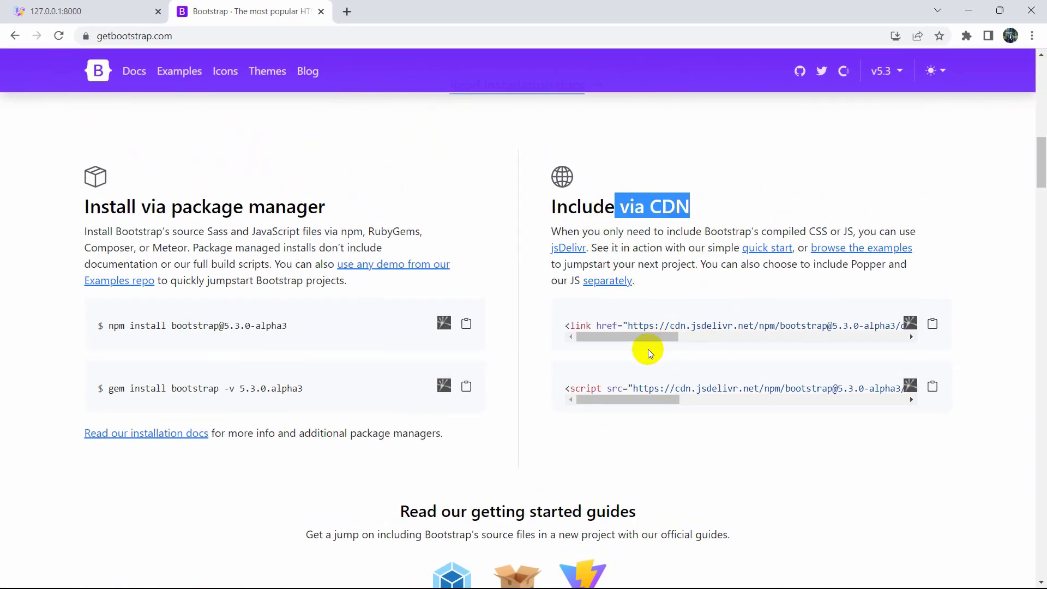
{"action": "mouse_move", "coordinate": [647, 398]}
{"action": "left_mouse_down"}
{"action": "mouse_move", "coordinate": [892, 401]}
{"action": "mouse_move", "coordinate": [620, 398]}
{"action": "left_mouse_up"}
{"action": "left_click_drag", "start_coordinate": [696, 388], "coordinate": [875, 390]}
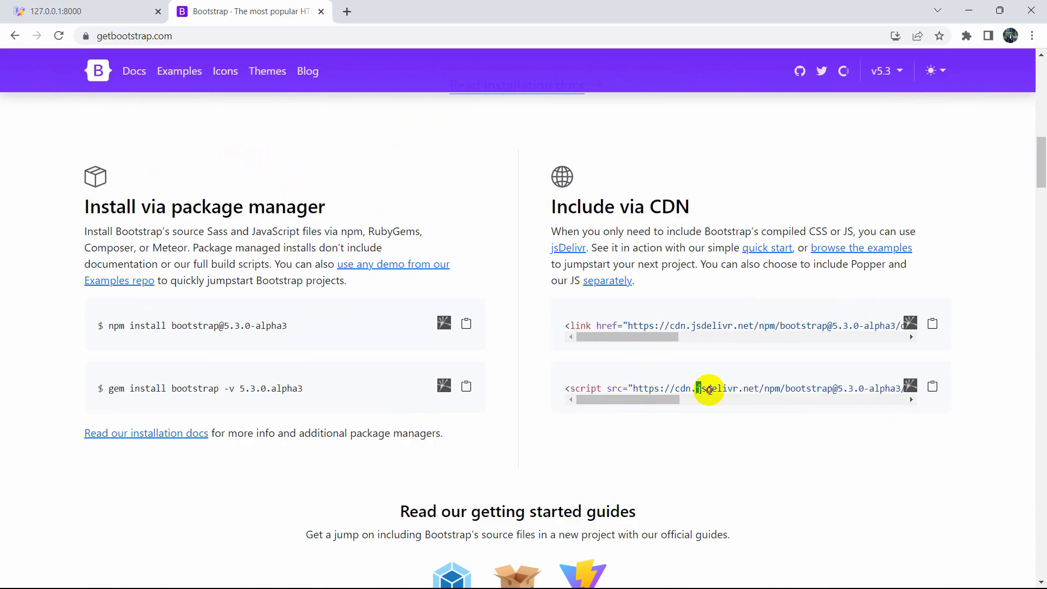
{"action": "left_click", "coordinate": [962, 387]}
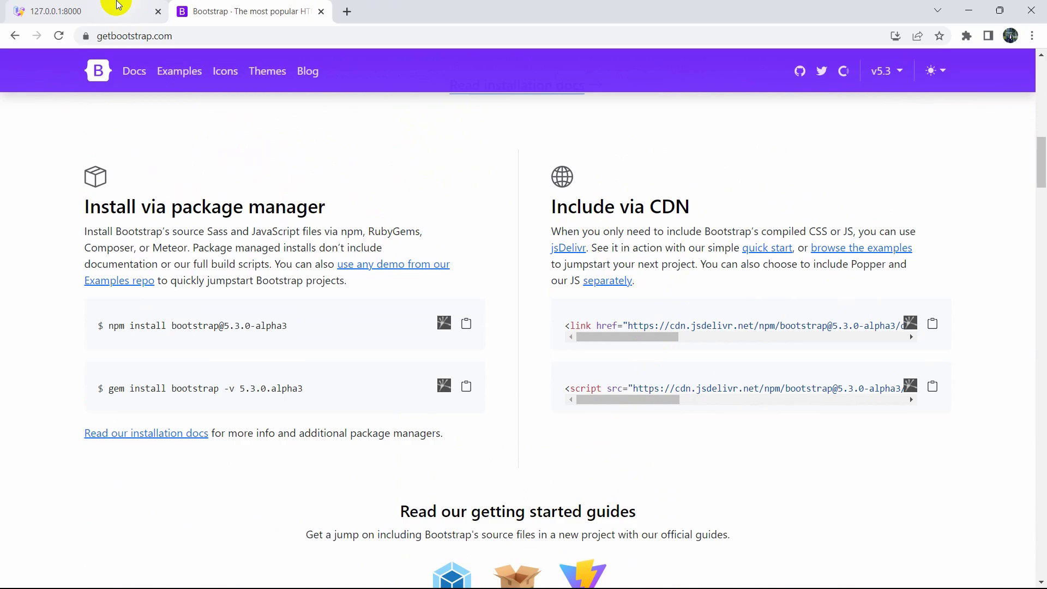
Minimize Sublime Text and return to the 127.0.0.1:8000 Add Data tab showing the success alert
{"action": "left_click", "coordinate": [117, 10]}
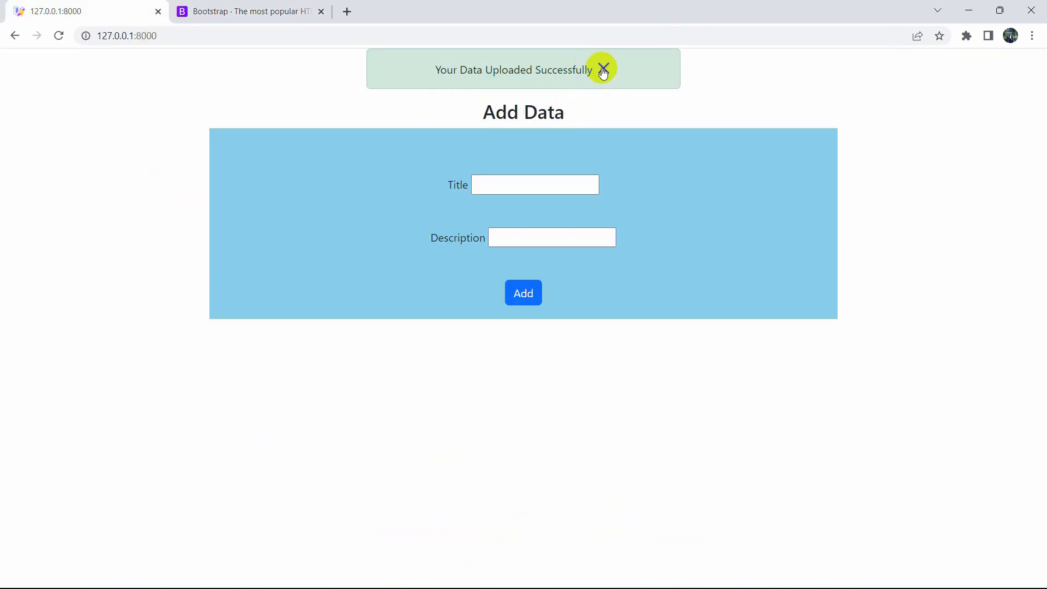
{"action": "left_click", "coordinate": [262, 10]}
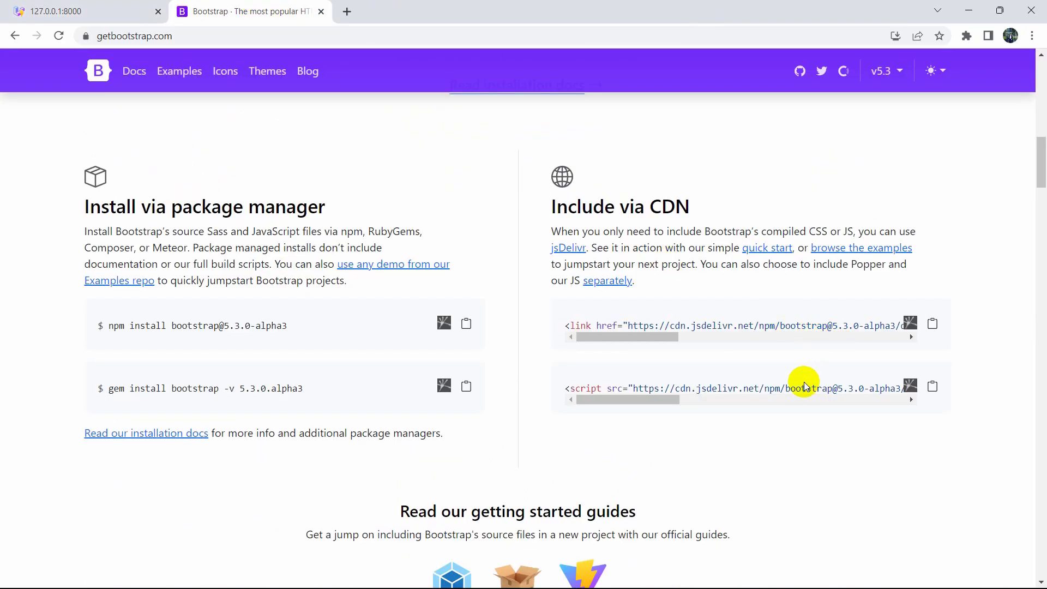
{"action": "mouse_move", "coordinate": [173, 573]}
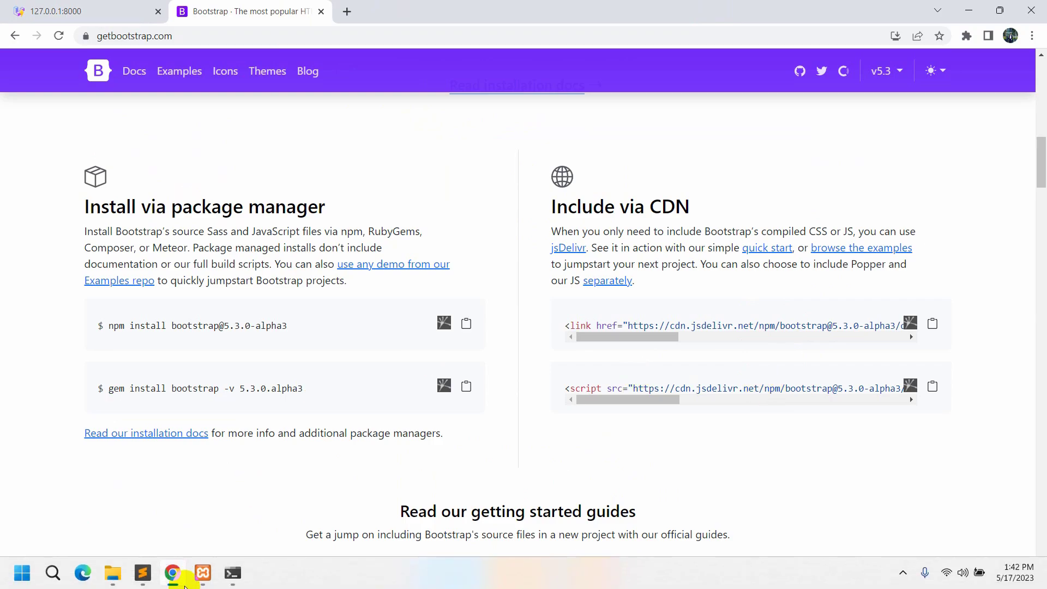
{"action": "left_click", "coordinate": [143, 573]}
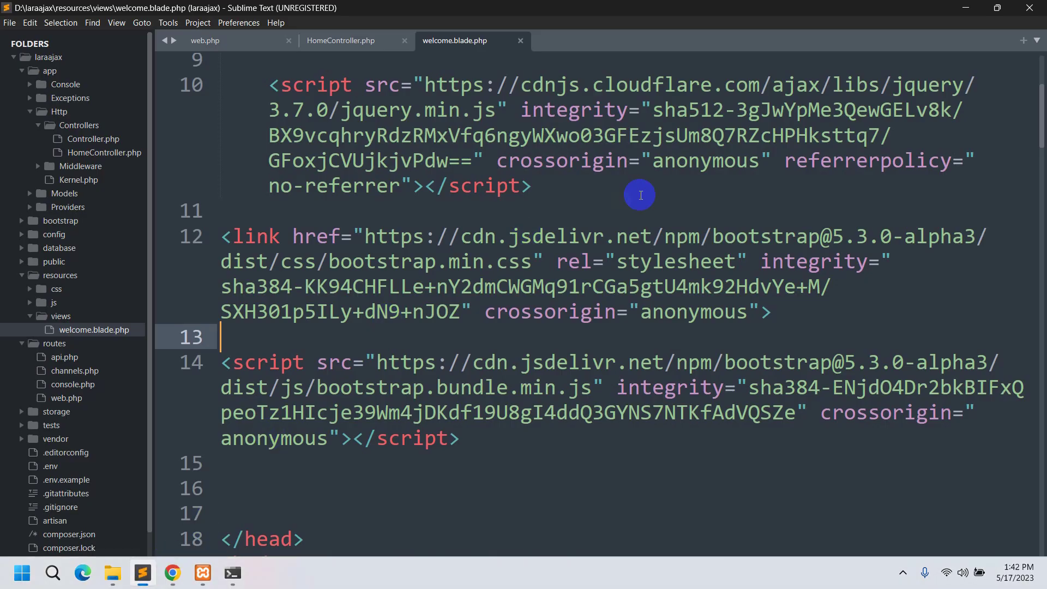
{"action": "scroll", "coordinate": [695, 204], "scroll_direction": "down", "scroll_amount": 1}
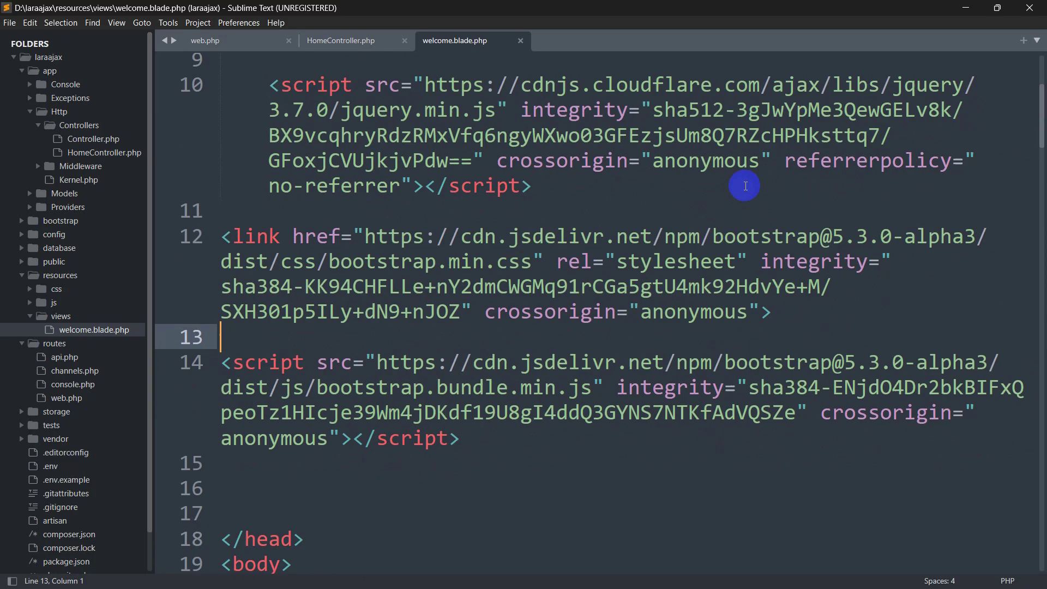
{"action": "left_click", "coordinate": [971, 9]}
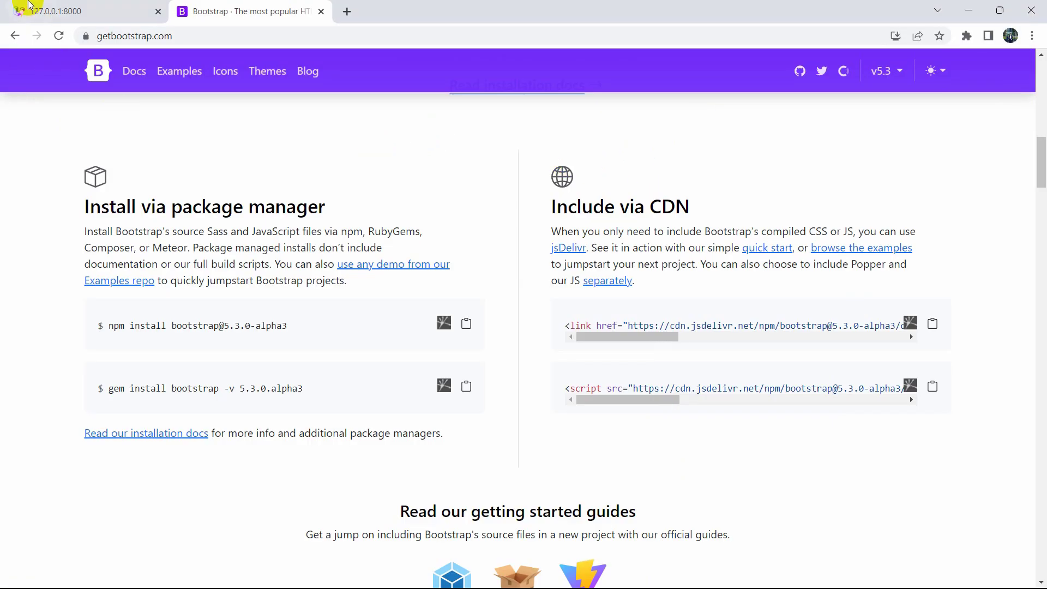
{"action": "left_click", "coordinate": [37, 10]}
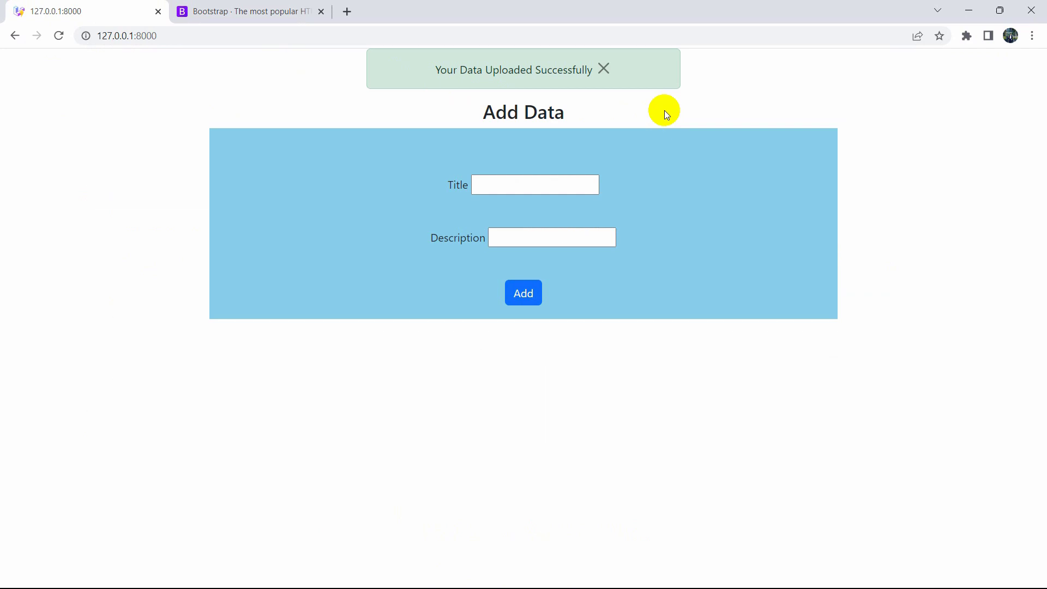